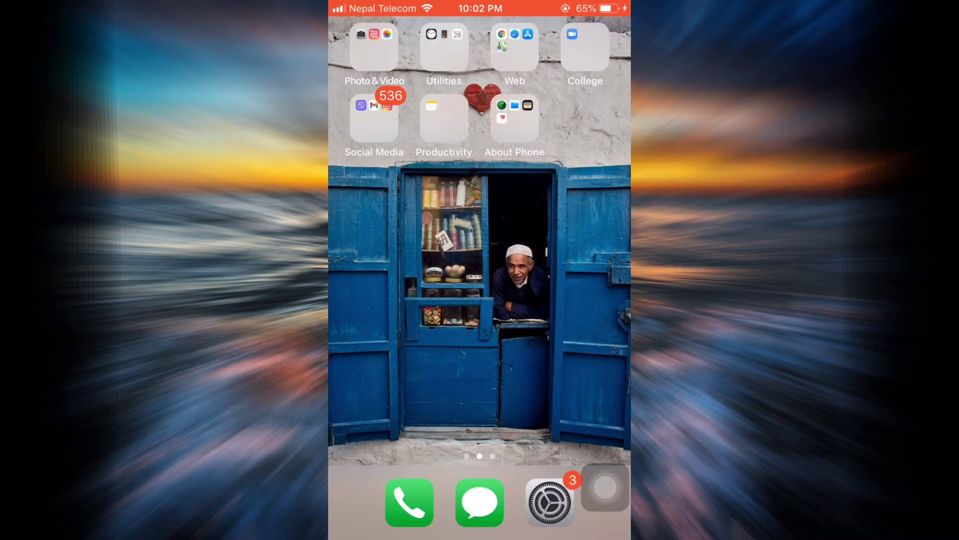
Launch Chrome from the home screen's Web folder to reach the Ubisoft login page
{"action": "left_click", "coordinate": [515, 47]}
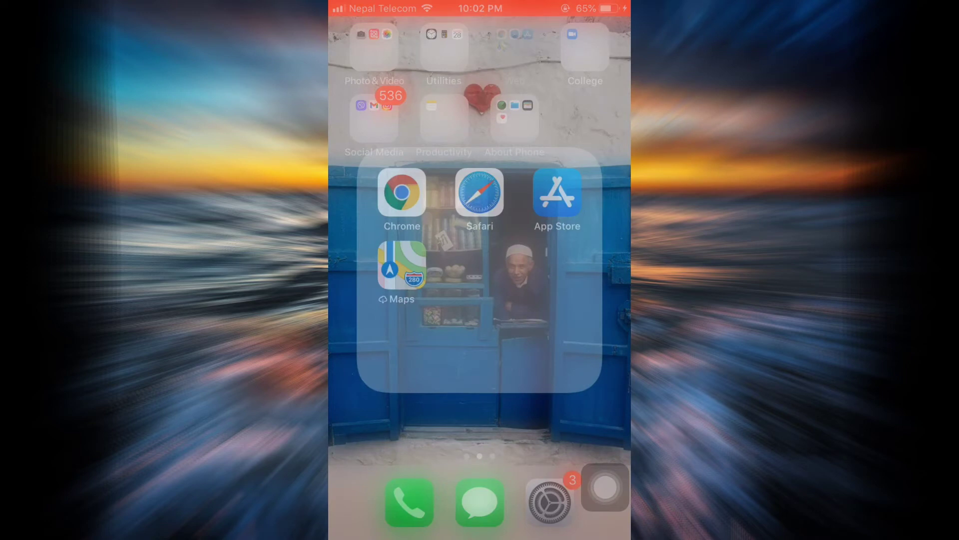
{"action": "left_click", "coordinate": [402, 192]}
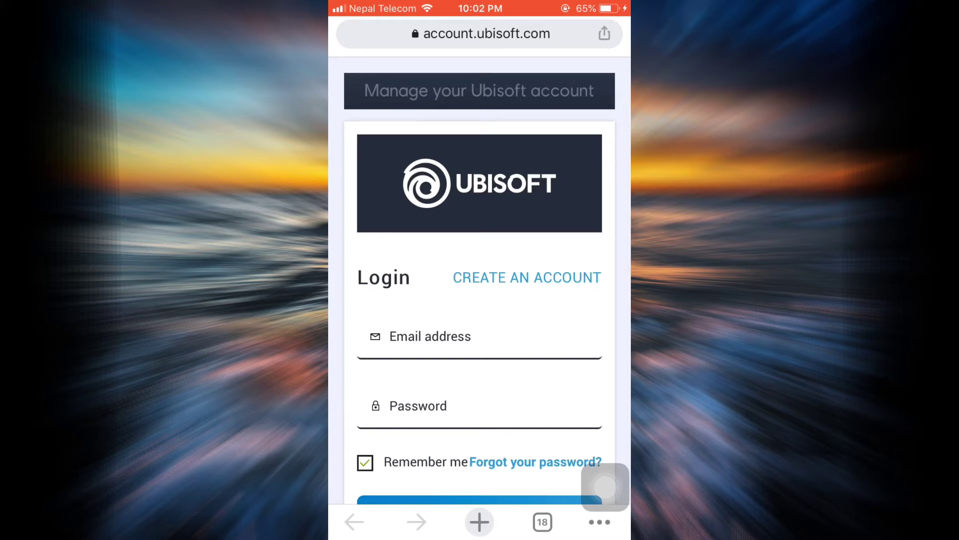
Scroll down the Ubisoft login page to the 'Forgot your password?' link
{"action": "scroll", "coordinate": [480, 300], "scroll_direction": "down", "scroll_amount": 2}
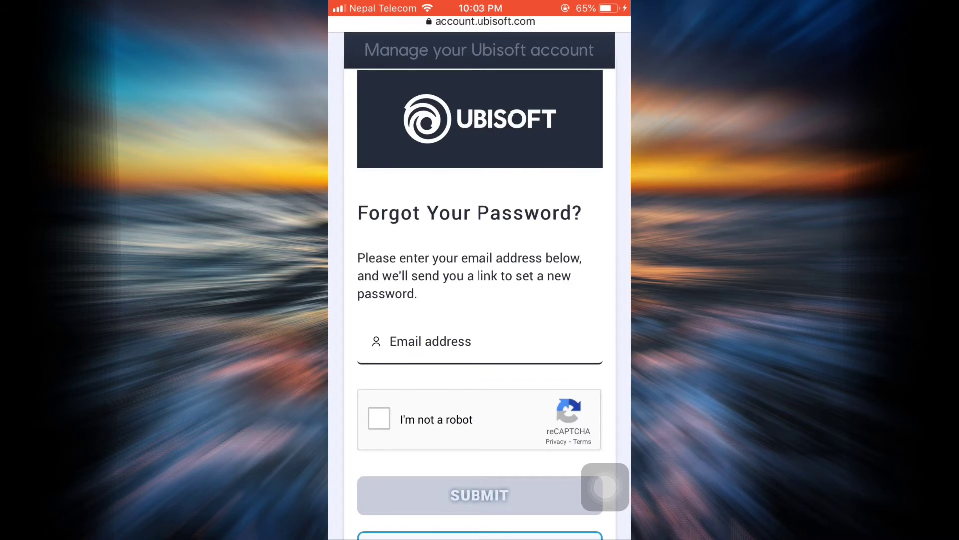
{"action": "left_click", "coordinate": [430, 342]}
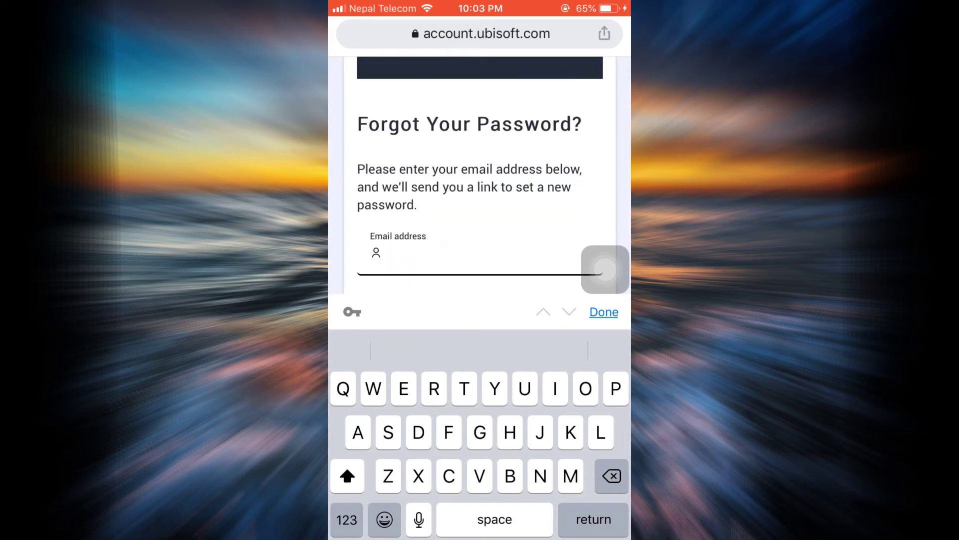
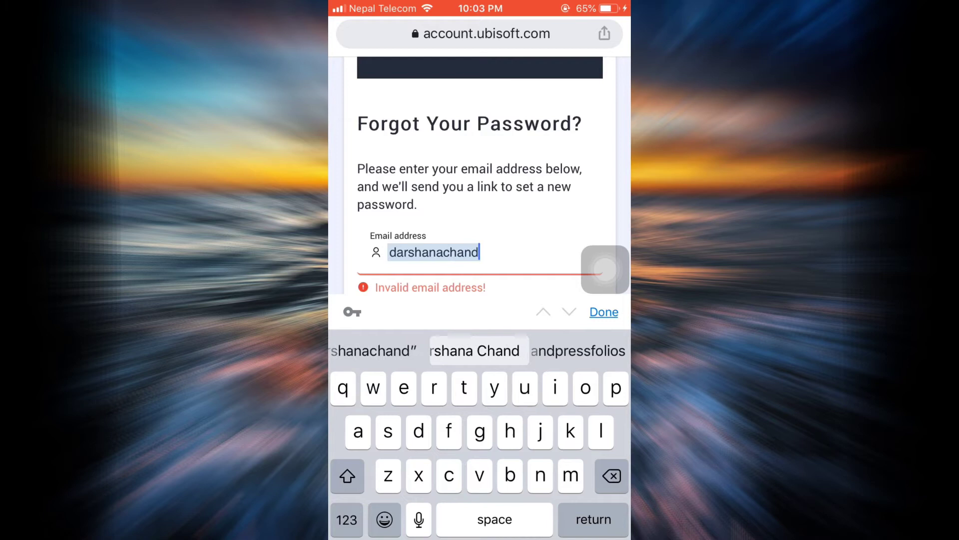
{"action": "left_click", "coordinate": [347, 519]}
{"action": "left_click", "coordinate": [604, 312]}
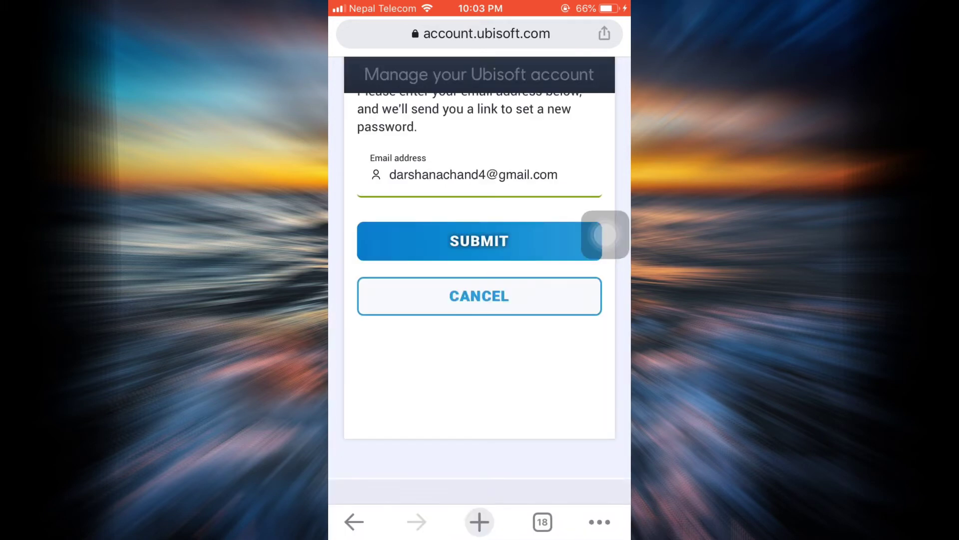
Submit the password reset request and return to the iOS Home Screen
{"action": "left_click", "coordinate": [479, 241]}
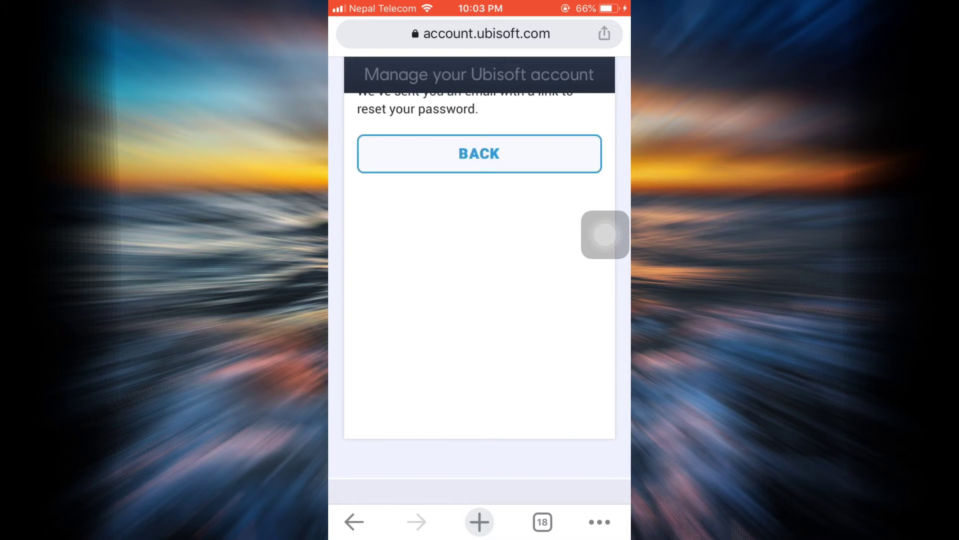
{"action": "scroll", "coordinate": [480, 250], "scroll_direction": "up", "scroll_amount": 3}
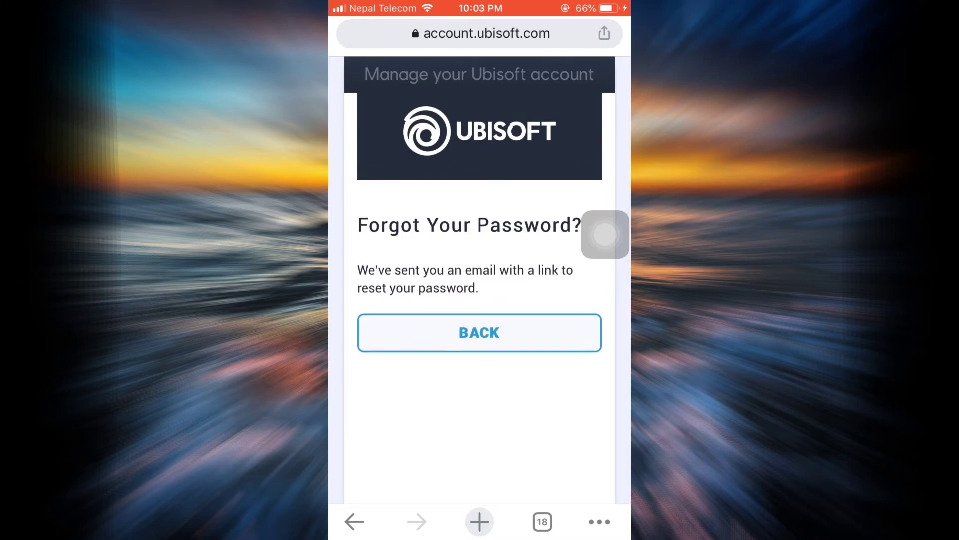
{"action": "key", "text": "super"}
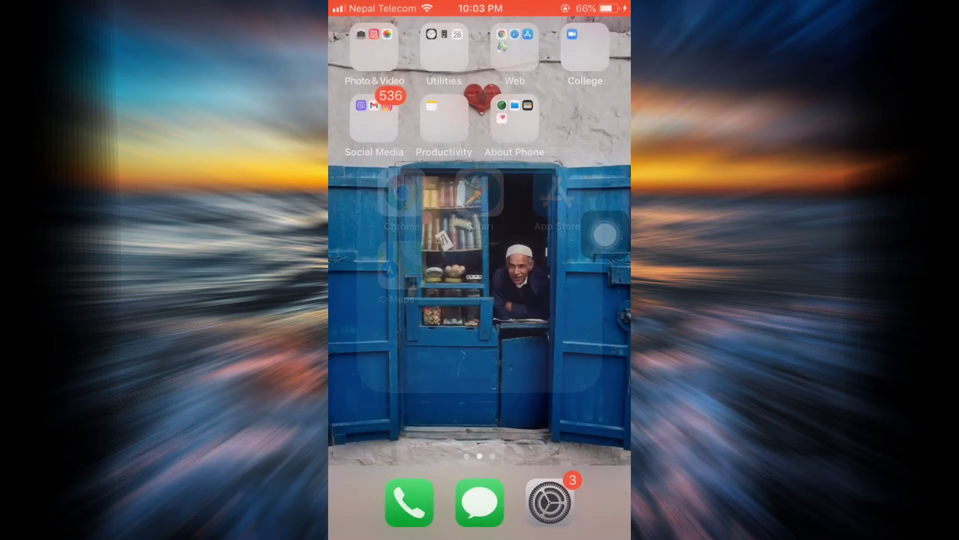
Open the Social Media folder containing Gmail, then close it again
{"action": "left_click", "coordinate": [374, 119]}
{"action": "key", "text": "super"}
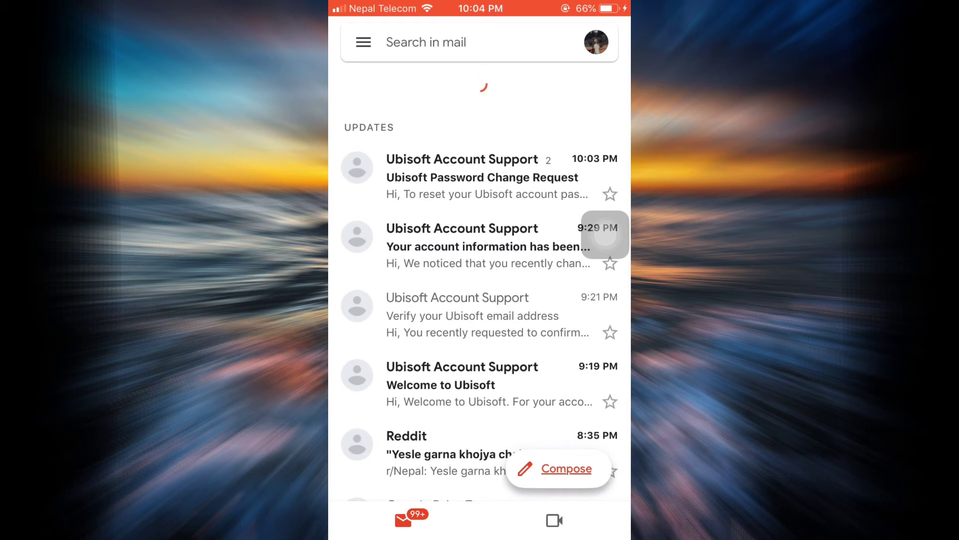
Open the Ubisoft Password Change Request email and open its 'here' reset link in Chrome
{"action": "left_click", "coordinate": [480, 176]}
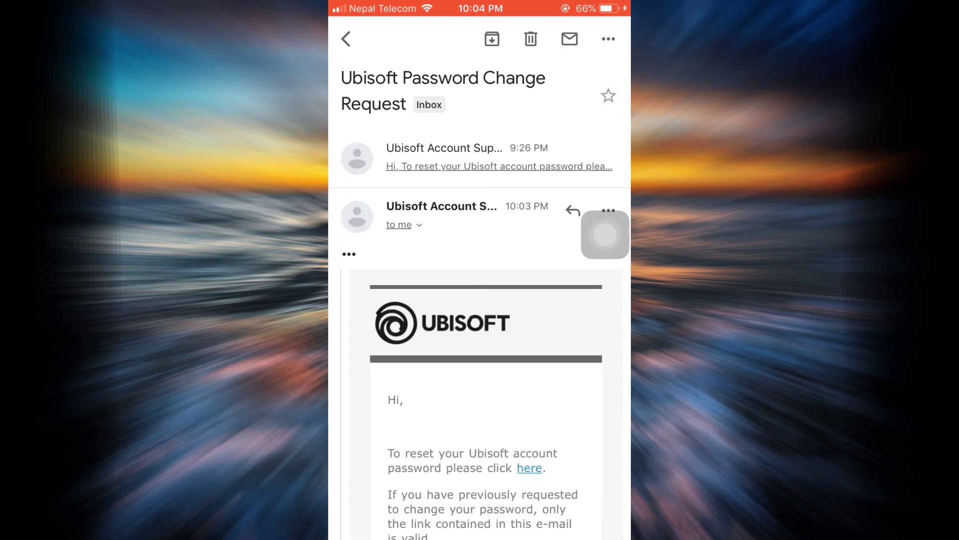
{"action": "scroll", "coordinate": [482, 300], "scroll_direction": "down", "scroll_amount": 3}
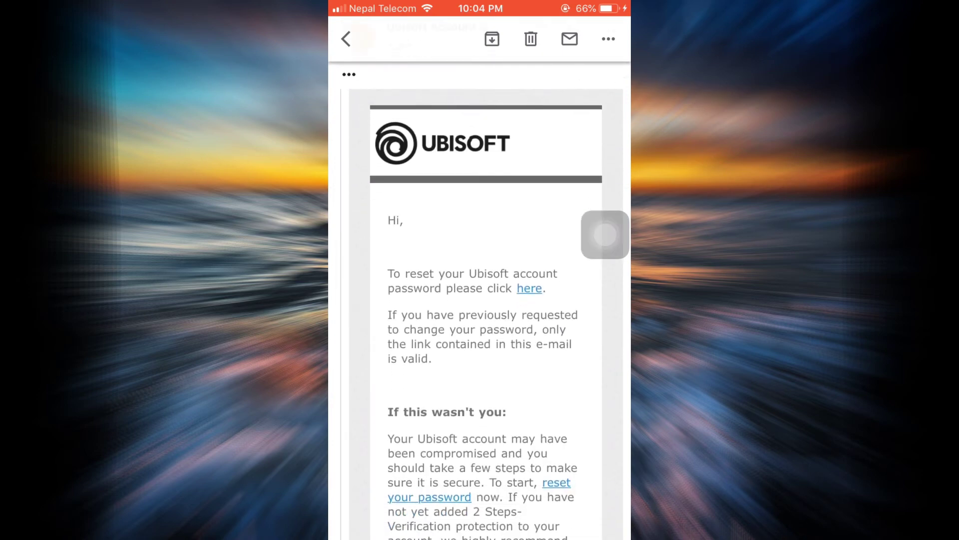
{"action": "left_click", "coordinate": [530, 288]}
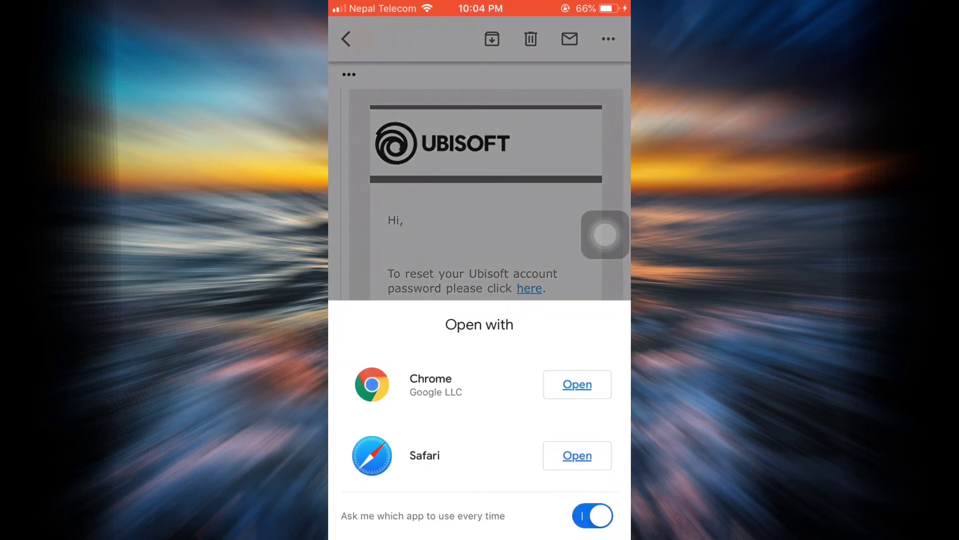
{"action": "left_click", "coordinate": [578, 384]}
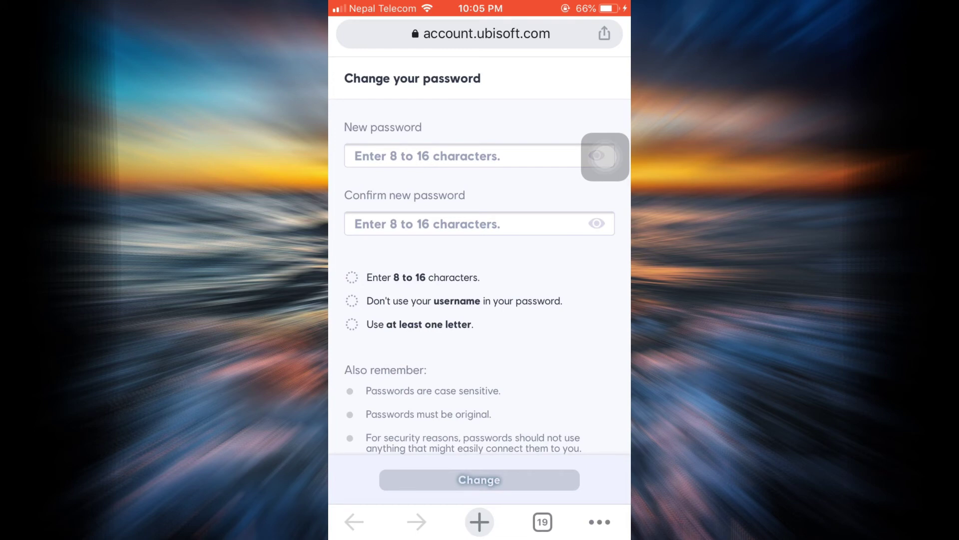
Change the password to Chrome's suggested one, update the saved browser password, and acknowledge
{"action": "left_click", "coordinate": [462, 155]}
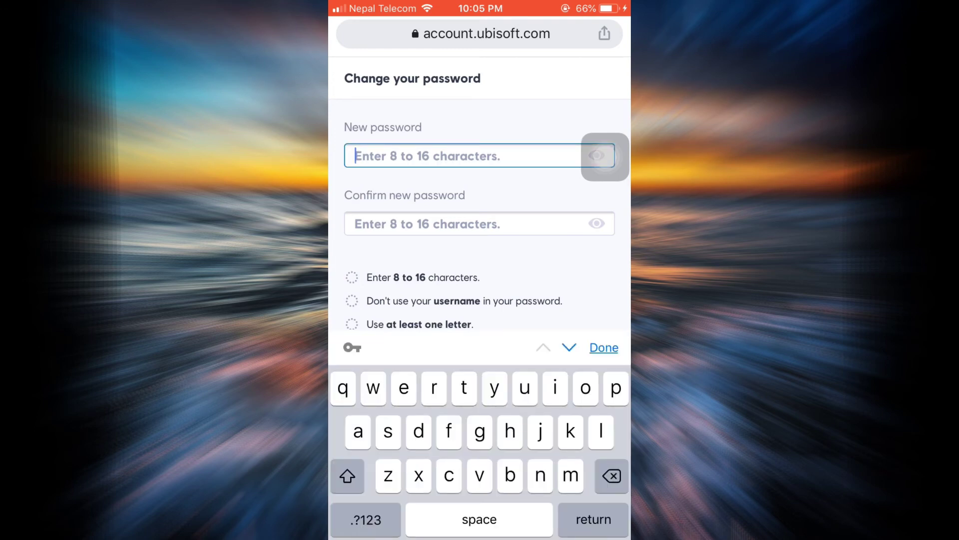
{"action": "left_click", "coordinate": [368, 348]}
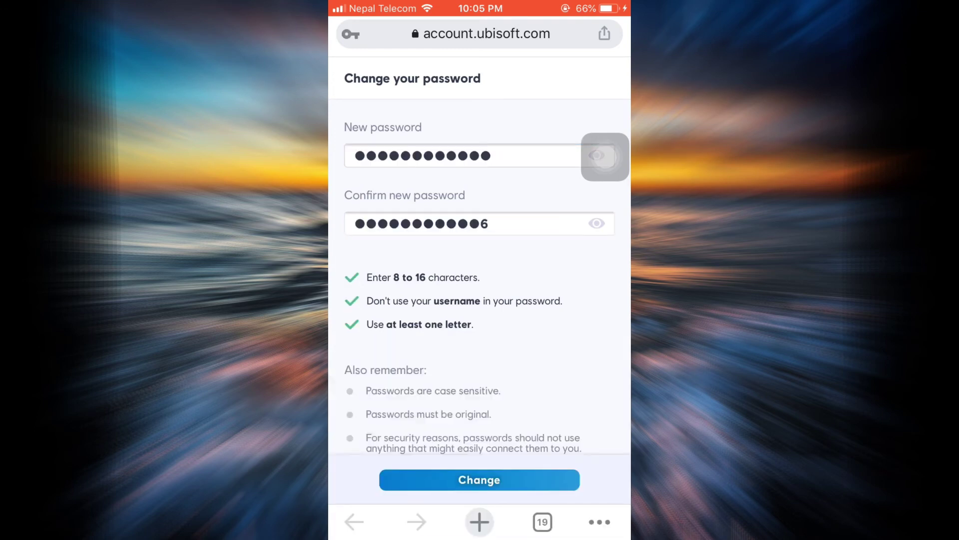
{"action": "left_click", "coordinate": [480, 480]}
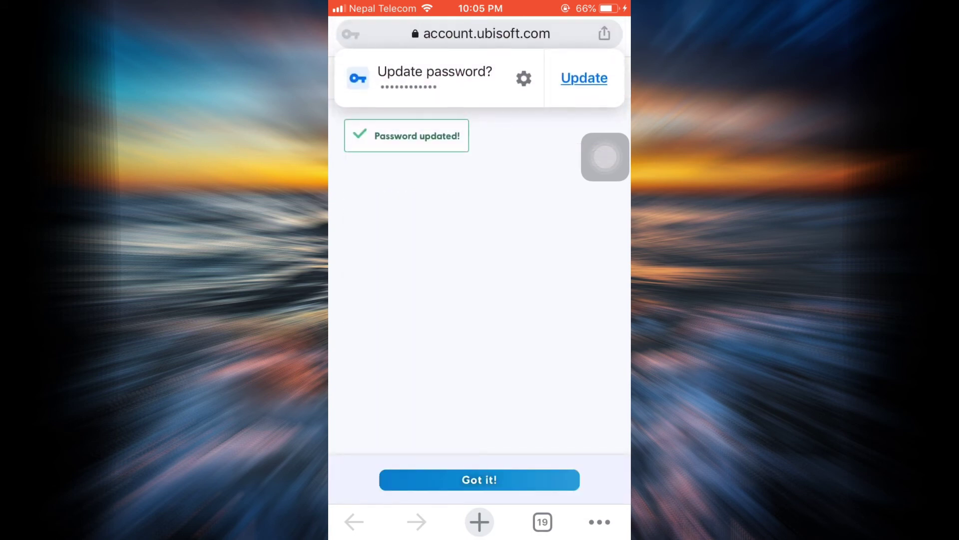
{"action": "left_click", "coordinate": [584, 78]}
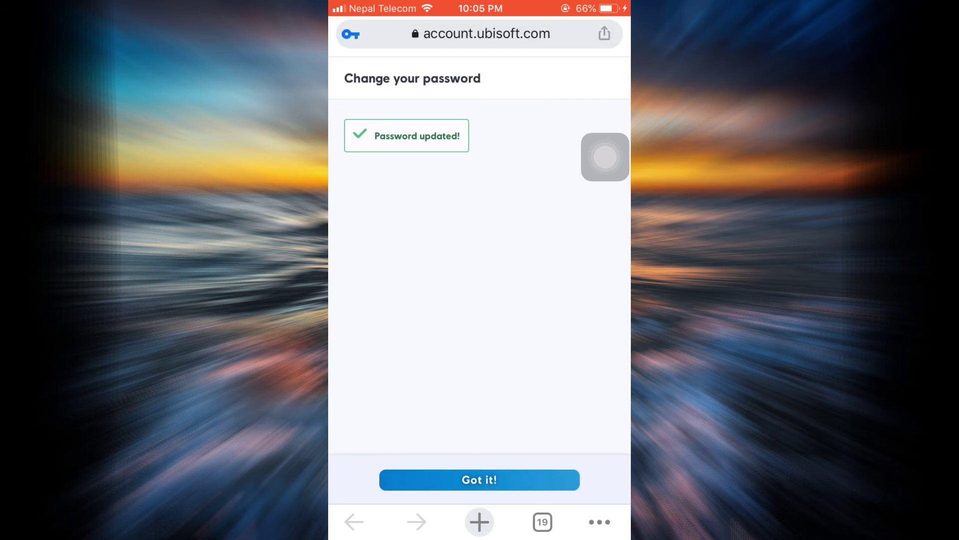
{"action": "left_click", "coordinate": [480, 480]}
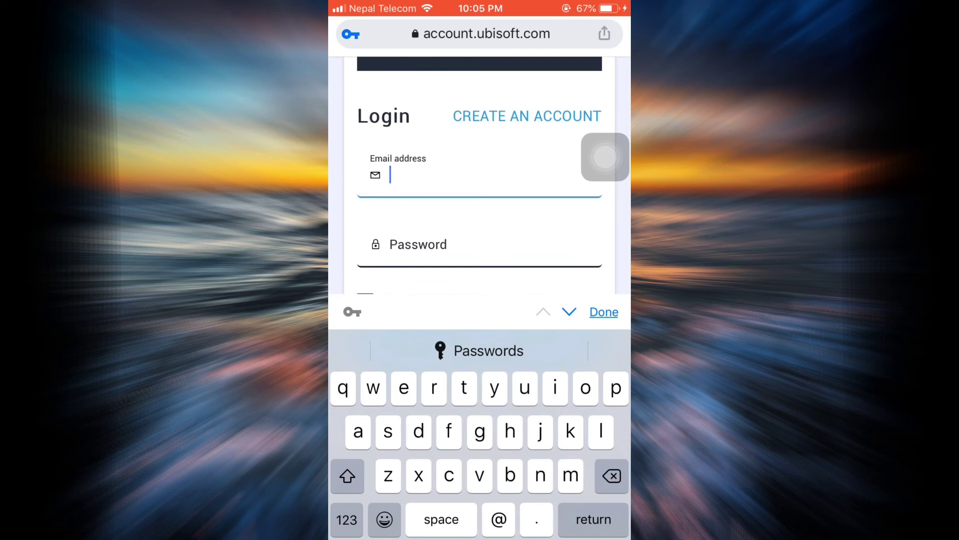
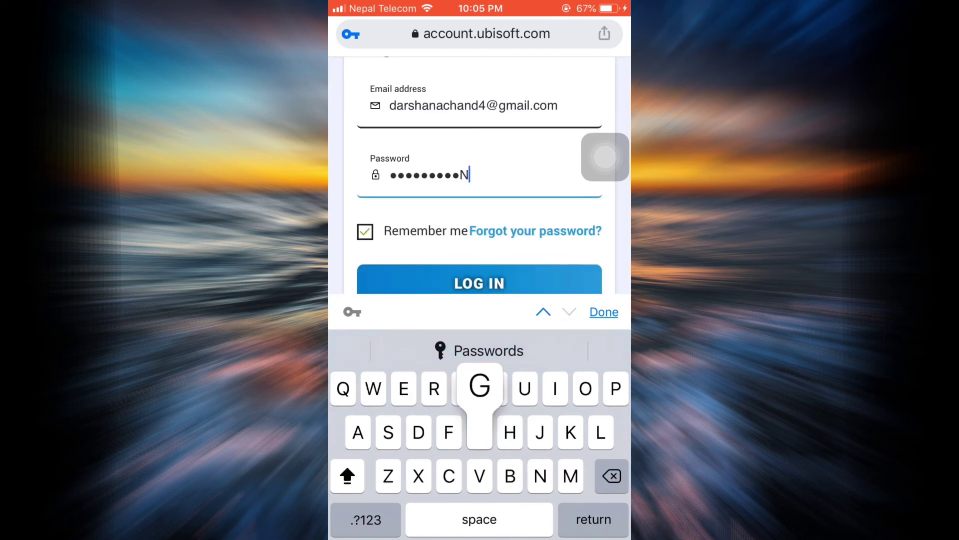
{"action": "type", "text": "G"}
{"action": "key", "text": "Return"}
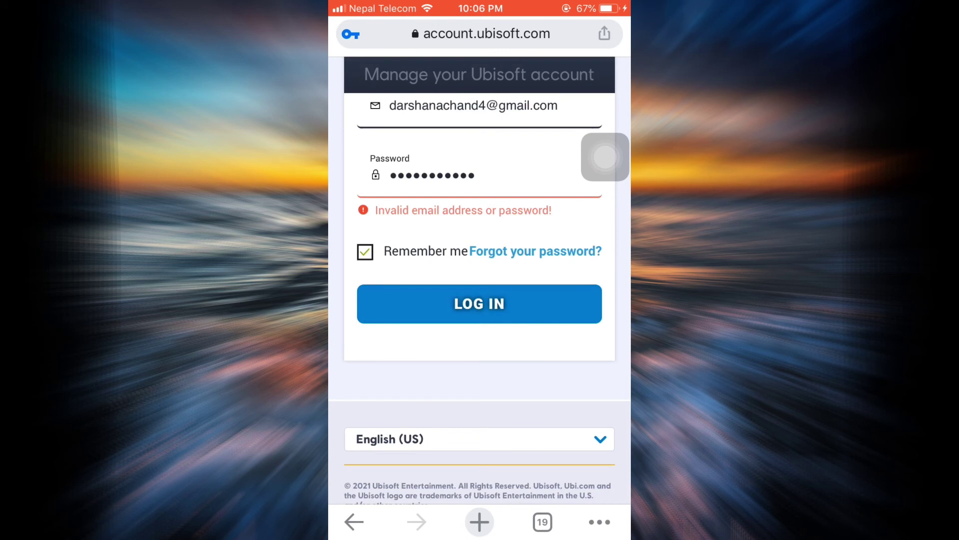
{"action": "left_click", "coordinate": [432, 175]}
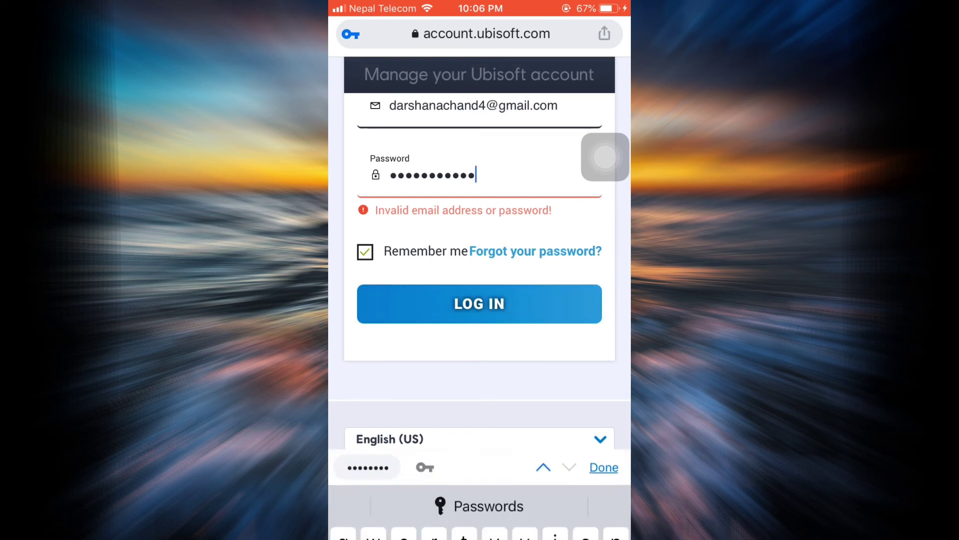
{"action": "left_click", "coordinate": [358, 519]}
{"action": "type", "text": "6"}
{"action": "left_click", "coordinate": [604, 312]}
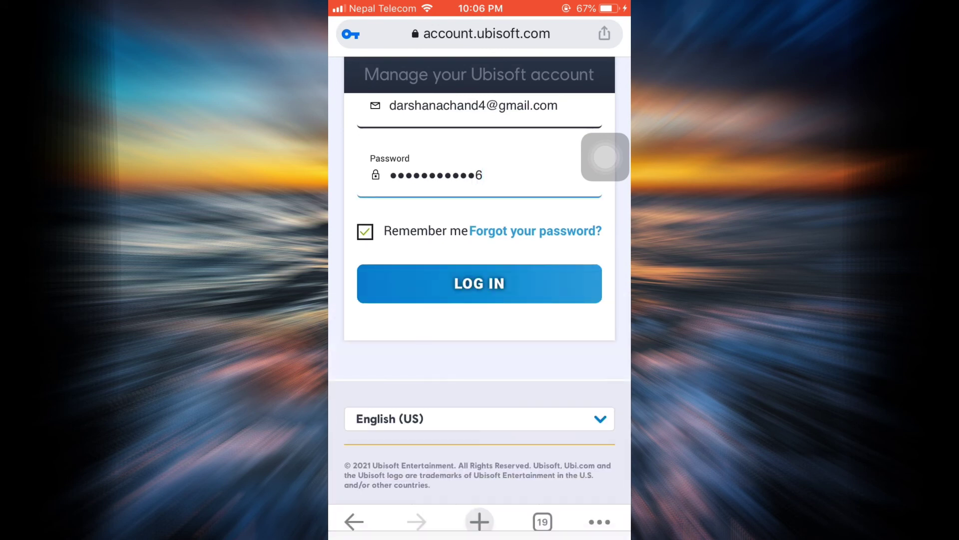
{"action": "left_click", "coordinate": [479, 281]}
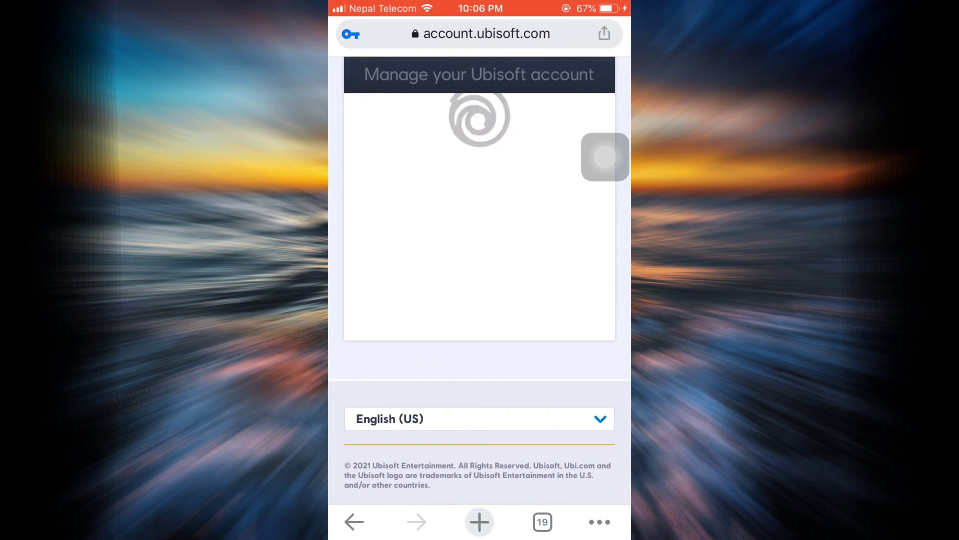